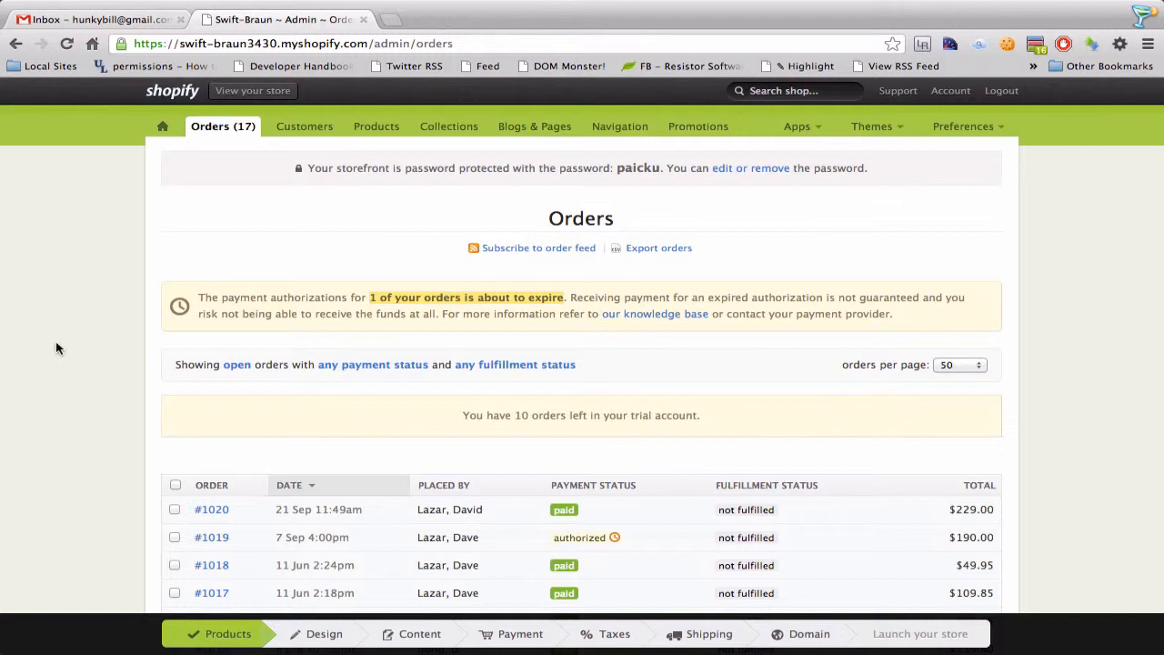
Launch the Assembler app from the Shopify store's apps list.
click(784, 128)
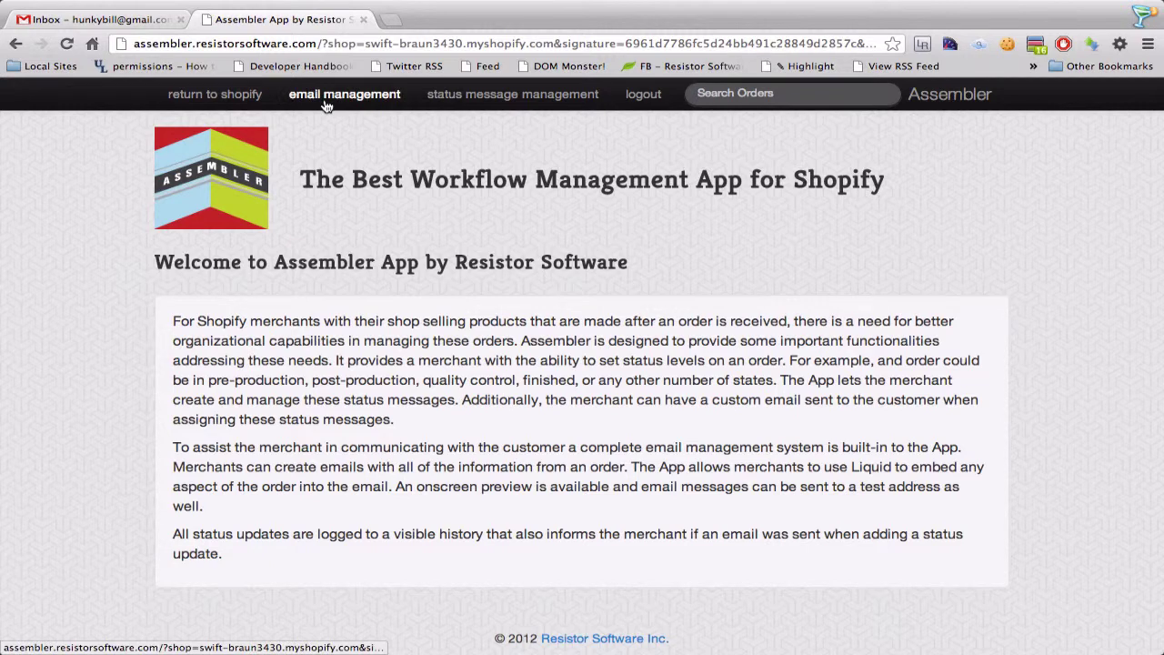
Go to email management, glance at the existing emails, and start a new email.
click(344, 94)
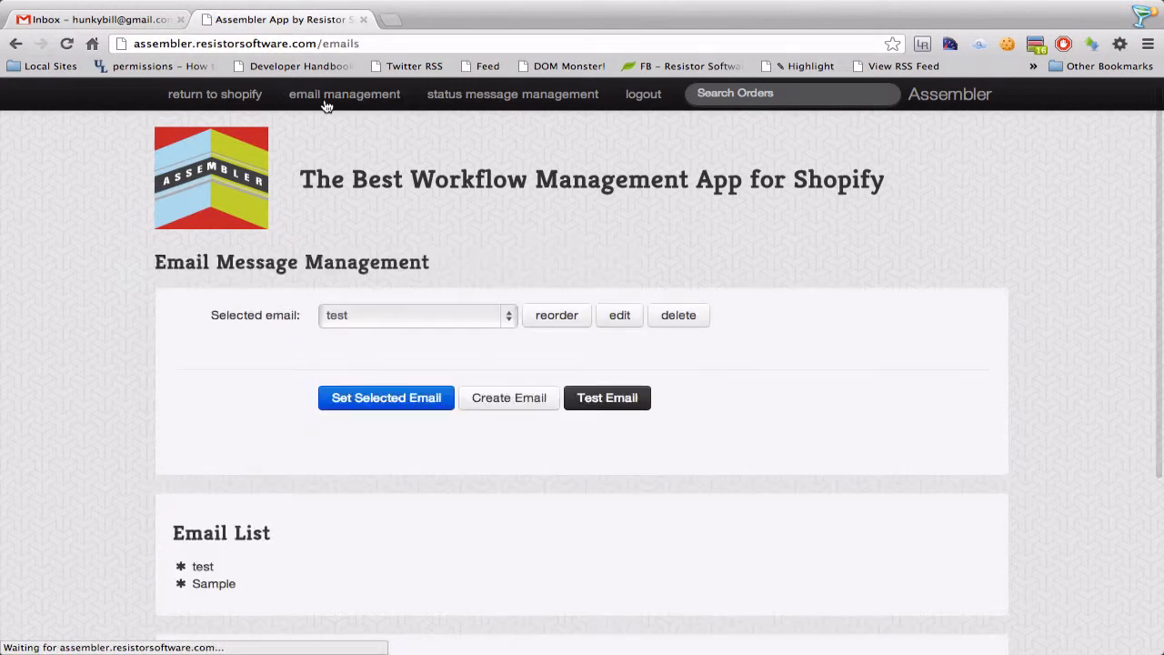
click(505, 317)
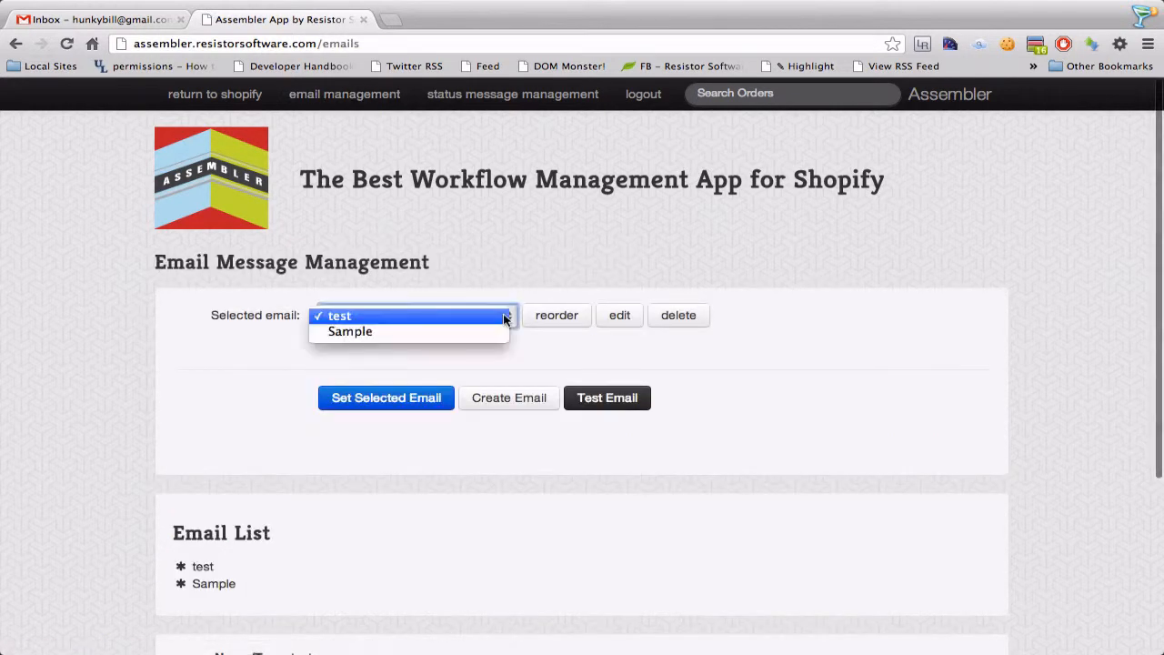
click(505, 318)
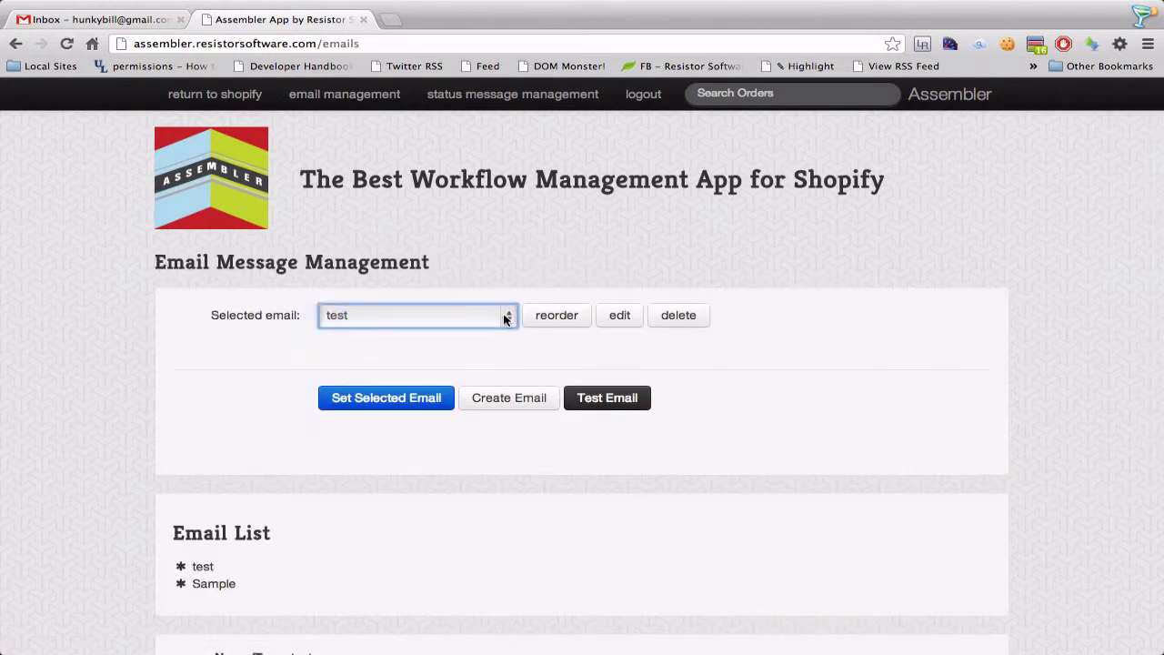
click(509, 398)
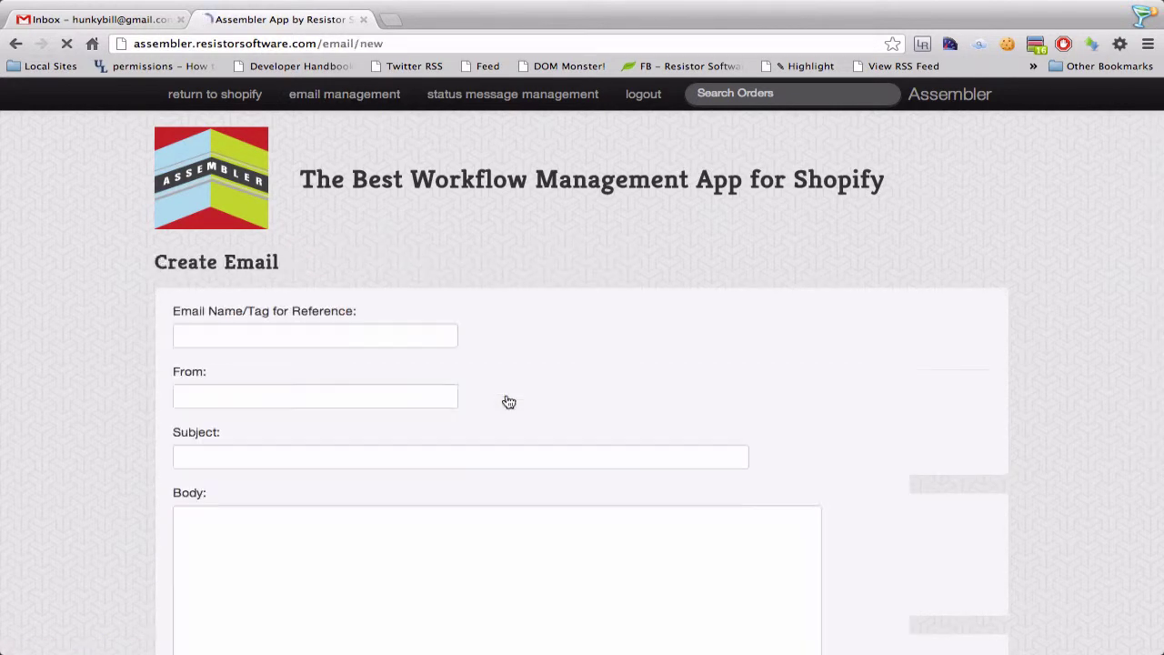
Create the 'duck' email with sender, subject 'quack {{ order.number }}' and body 'Hi Duck...', and submit it.
click(272, 335)
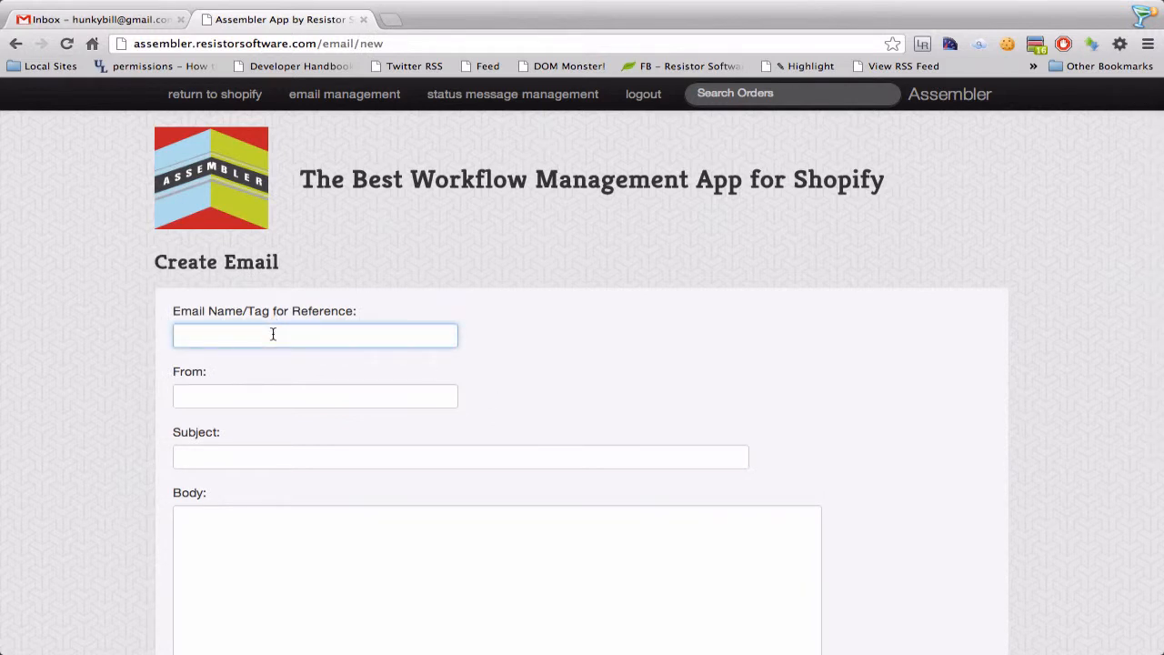
text(duck)
key(Tab)
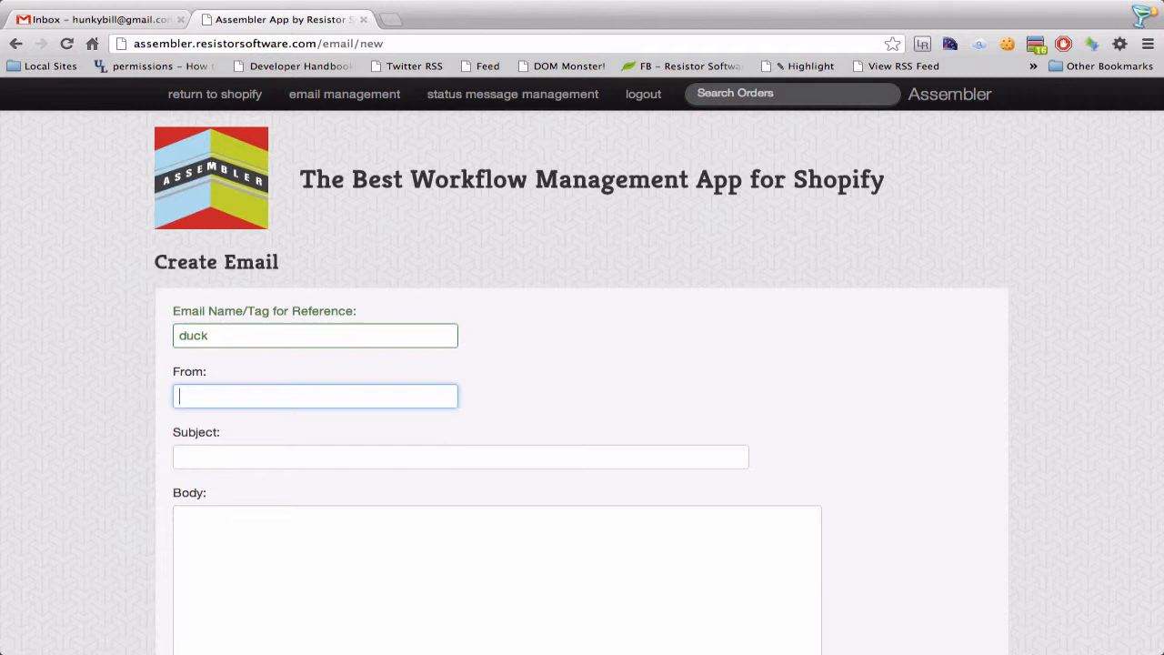
key(Tab)
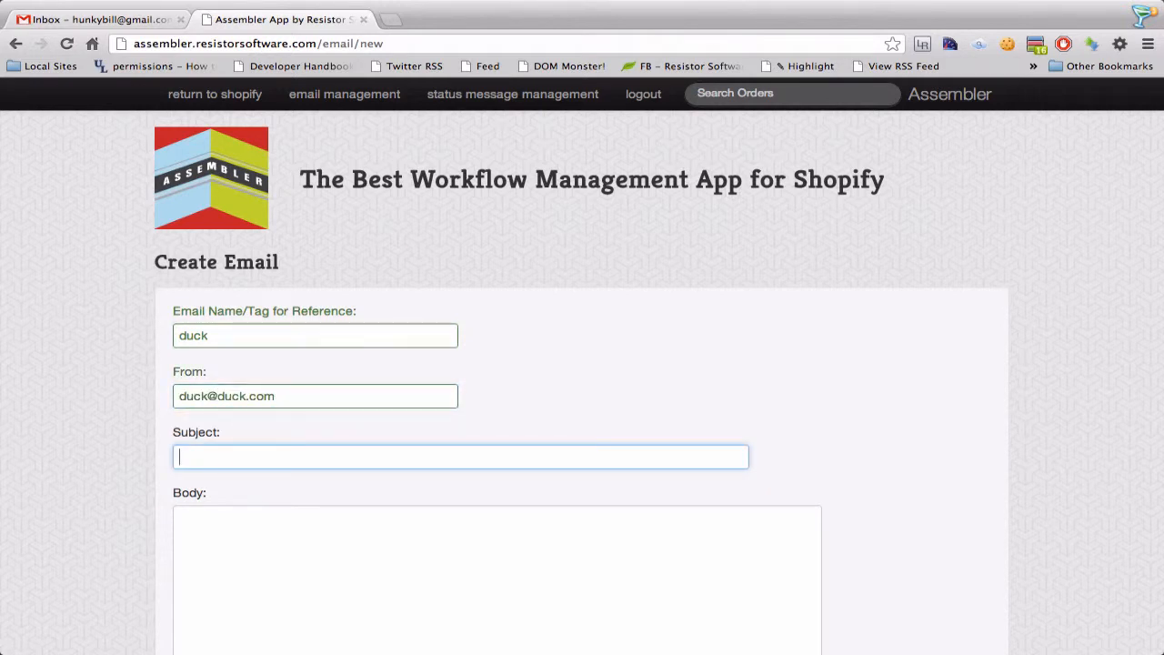
text(quack {{ ord)
text(er.n)
text(umber)
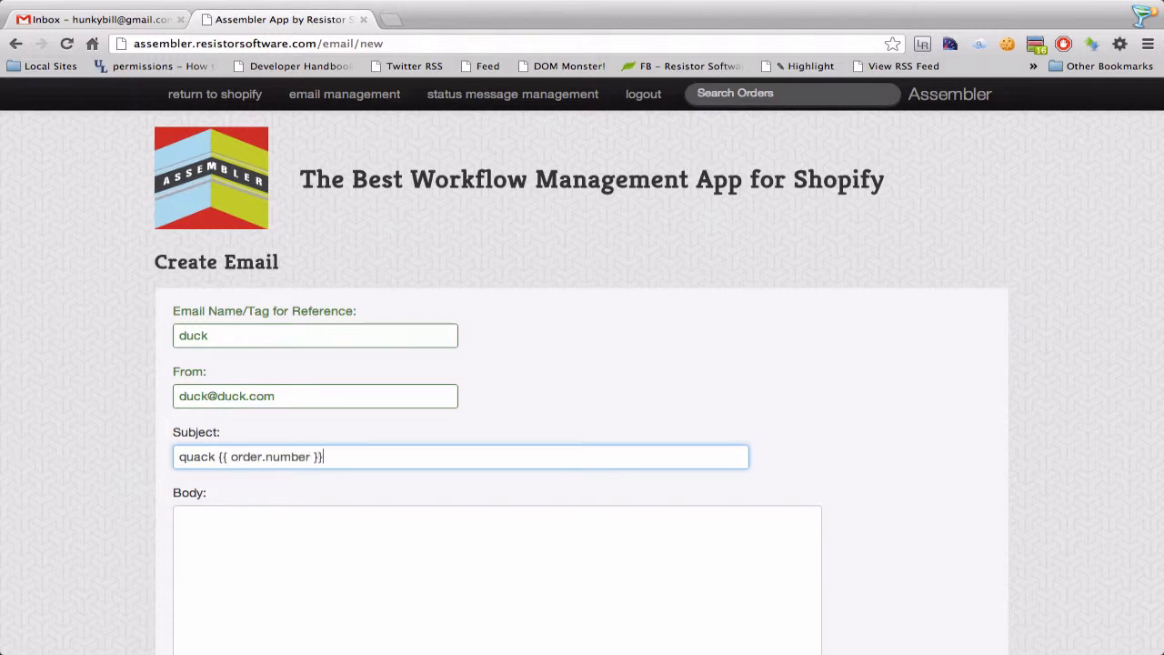
click(258, 564)
text(Hi)
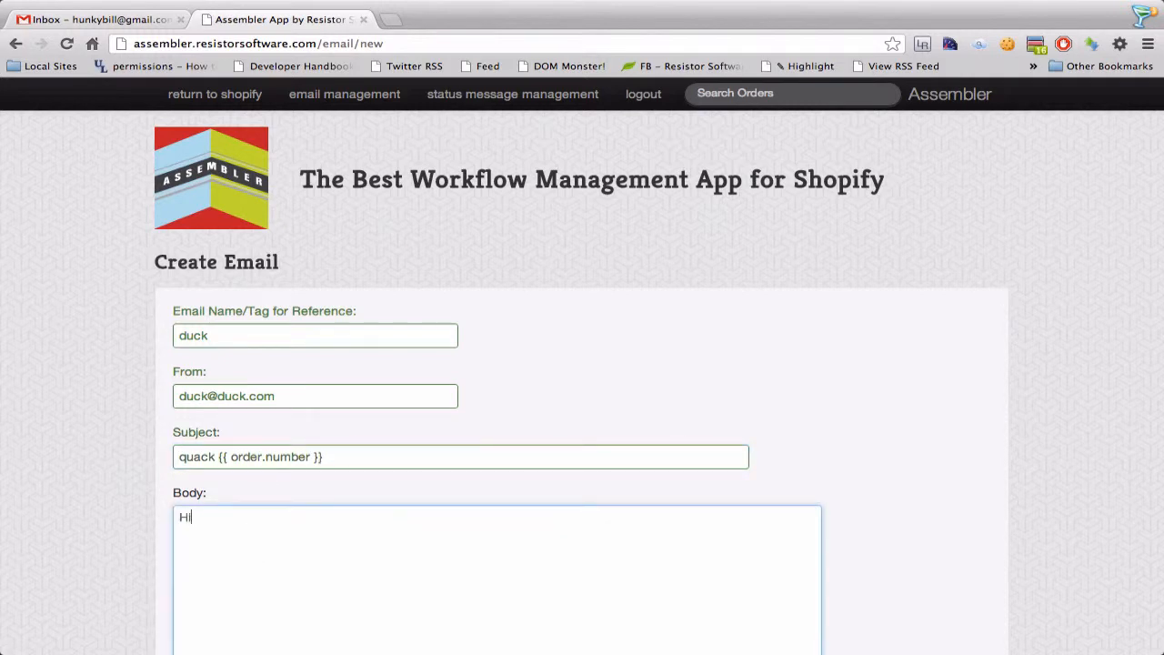
text( Duck...)
scroll(60, 482, down, 3)
click(223, 596)
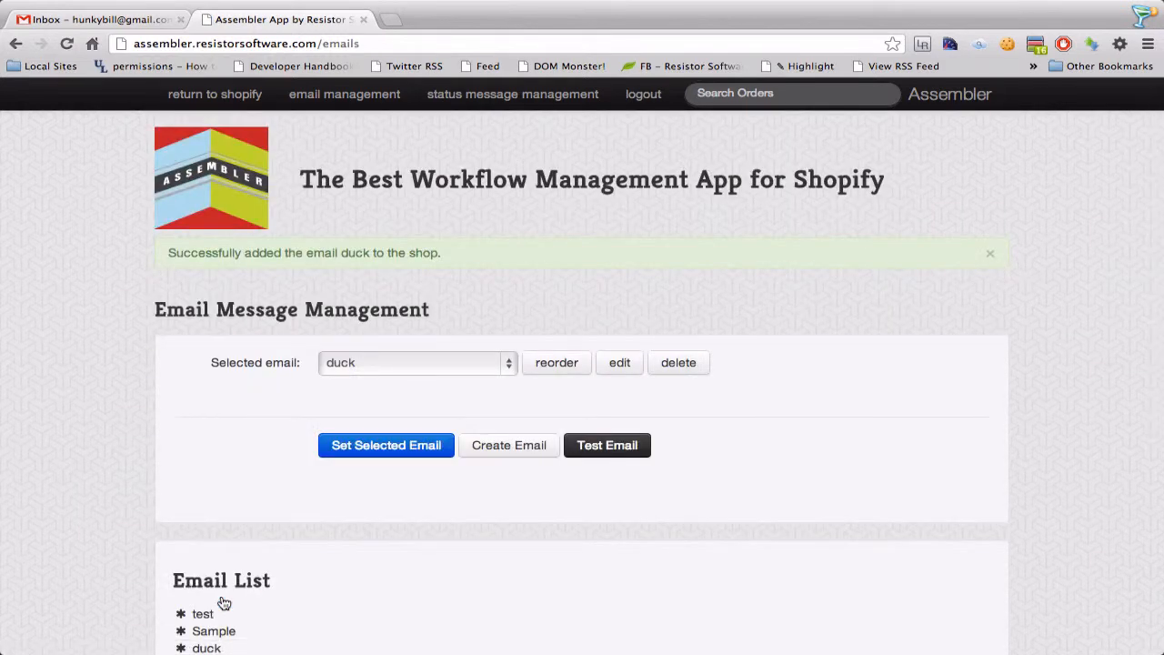
Drag duck to second in the list, set it as the selected sending email, and send a test.
click(566, 362)
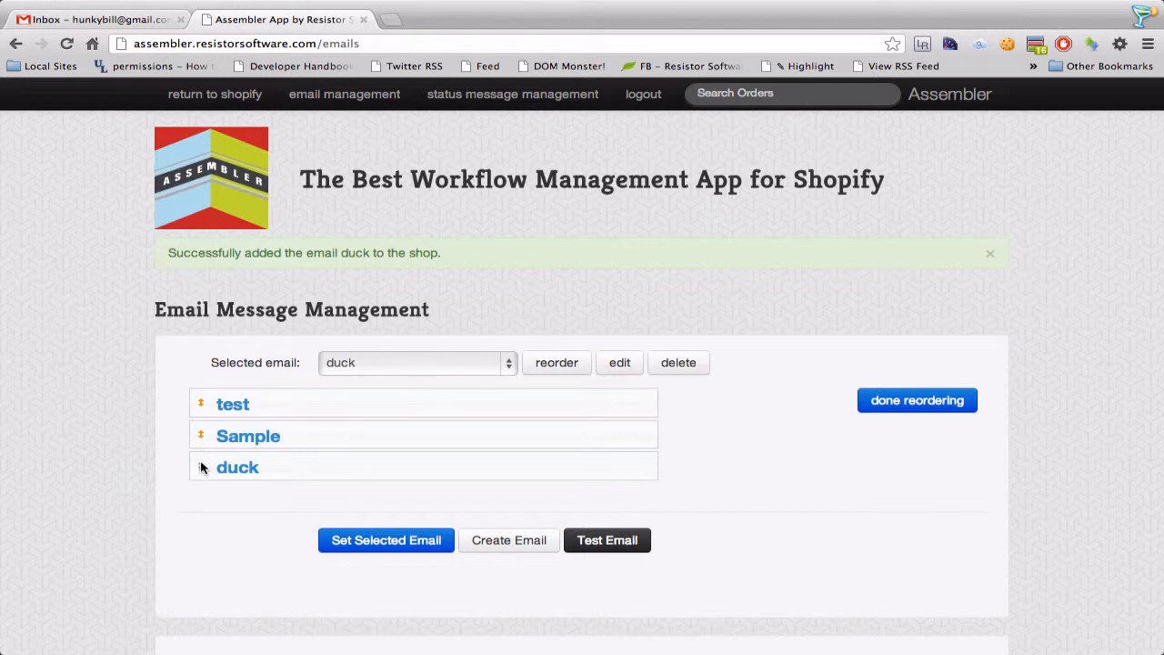
drag(202, 467, 202, 427)
click(371, 541)
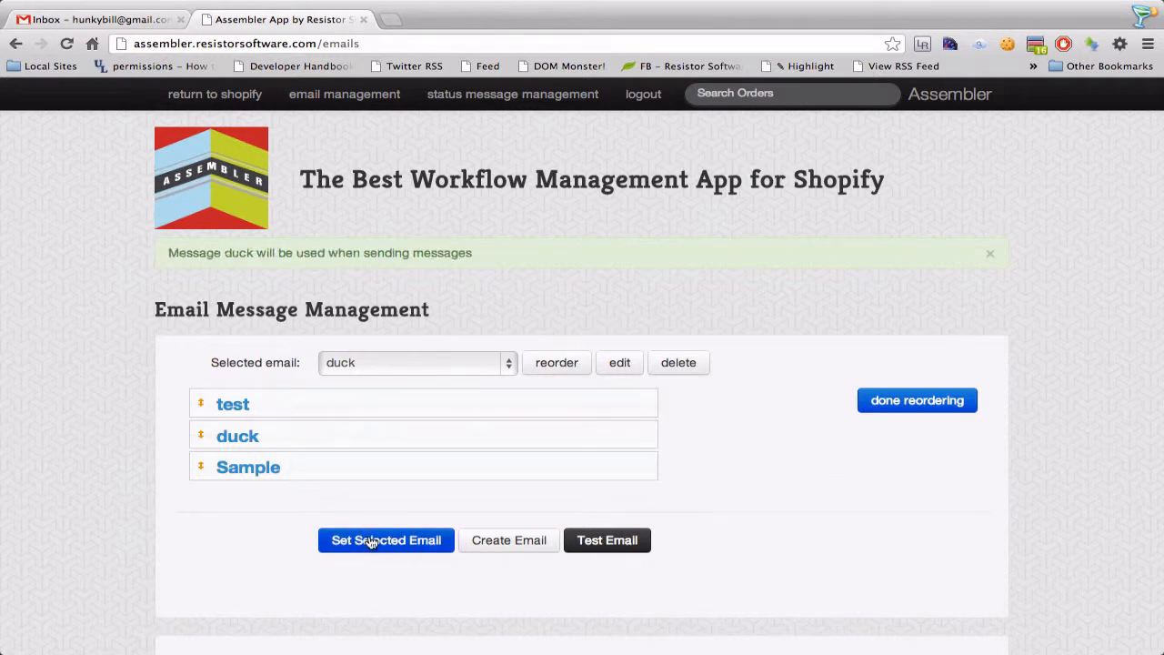
click(615, 542)
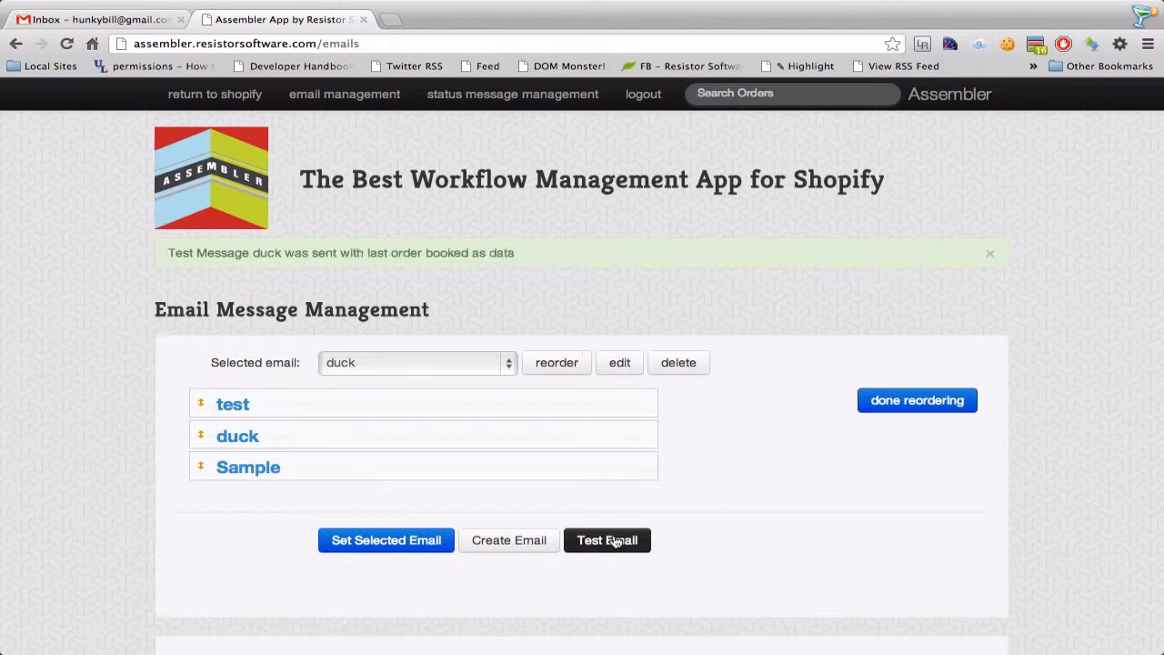
click(916, 401)
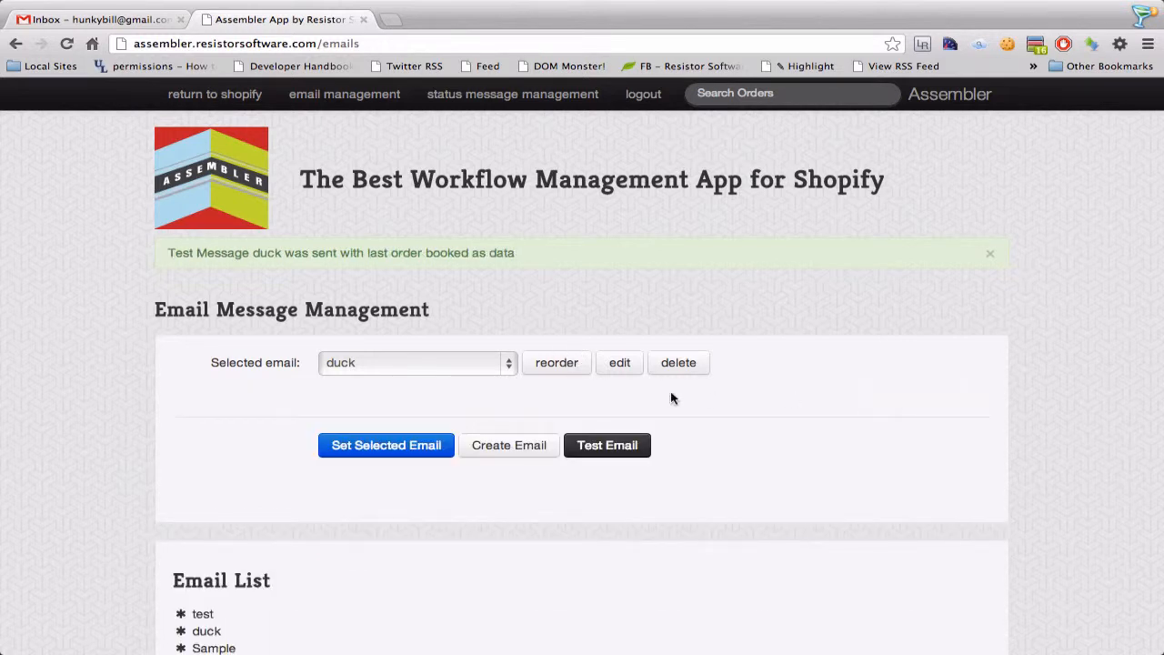
Go to status message management and review the existing status messages.
click(503, 94)
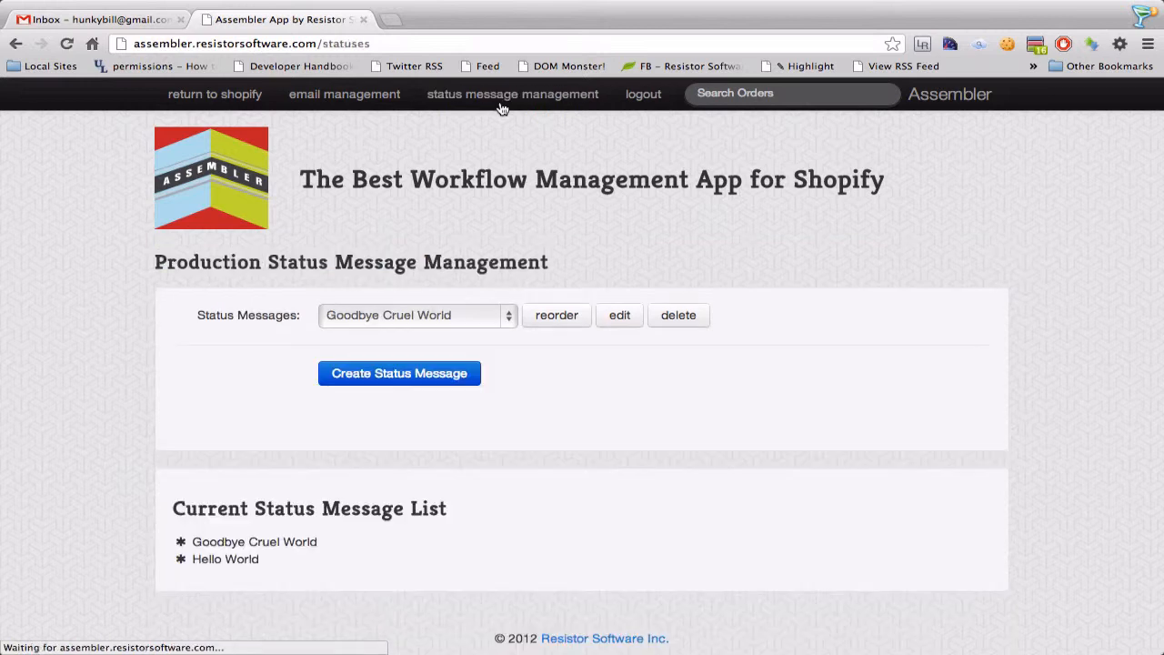
click(507, 317)
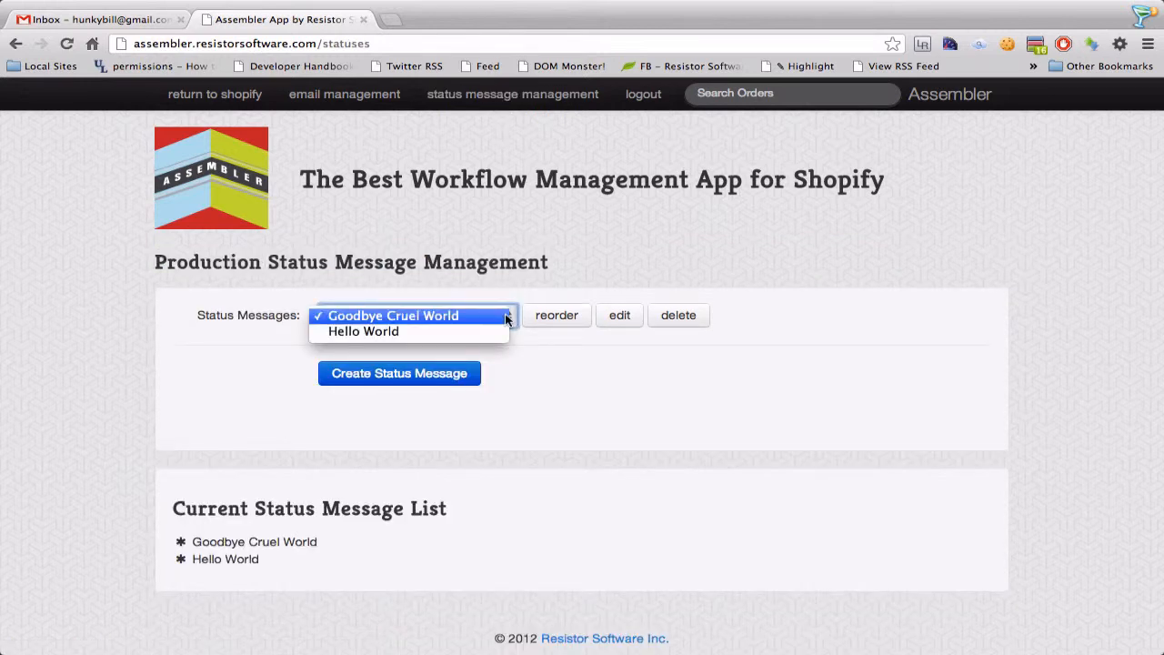
key(Escape)
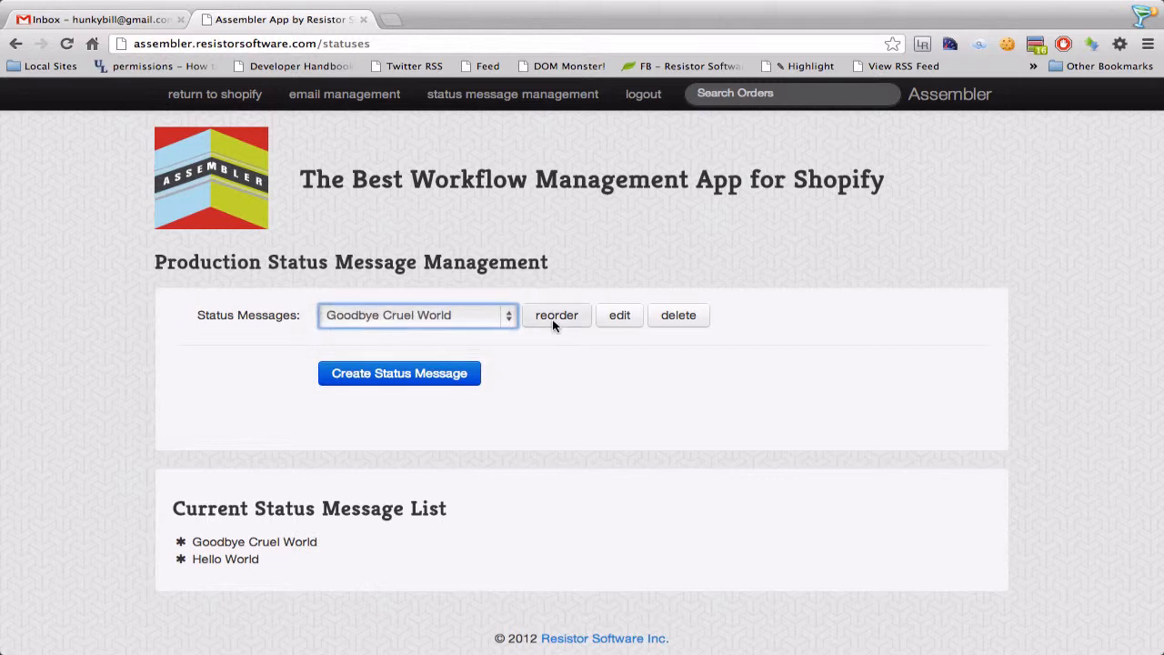
Reorder so Goodbye Cruel World sits below Hello World, and finish reordering.
click(555, 324)
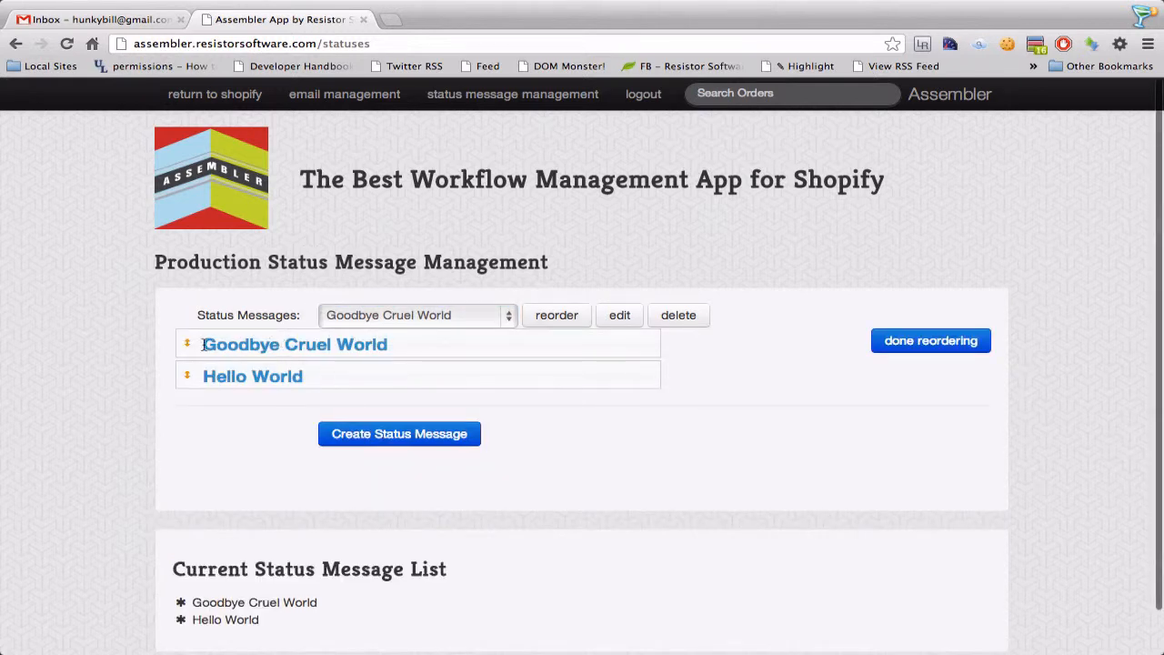
drag(189, 345, 196, 401)
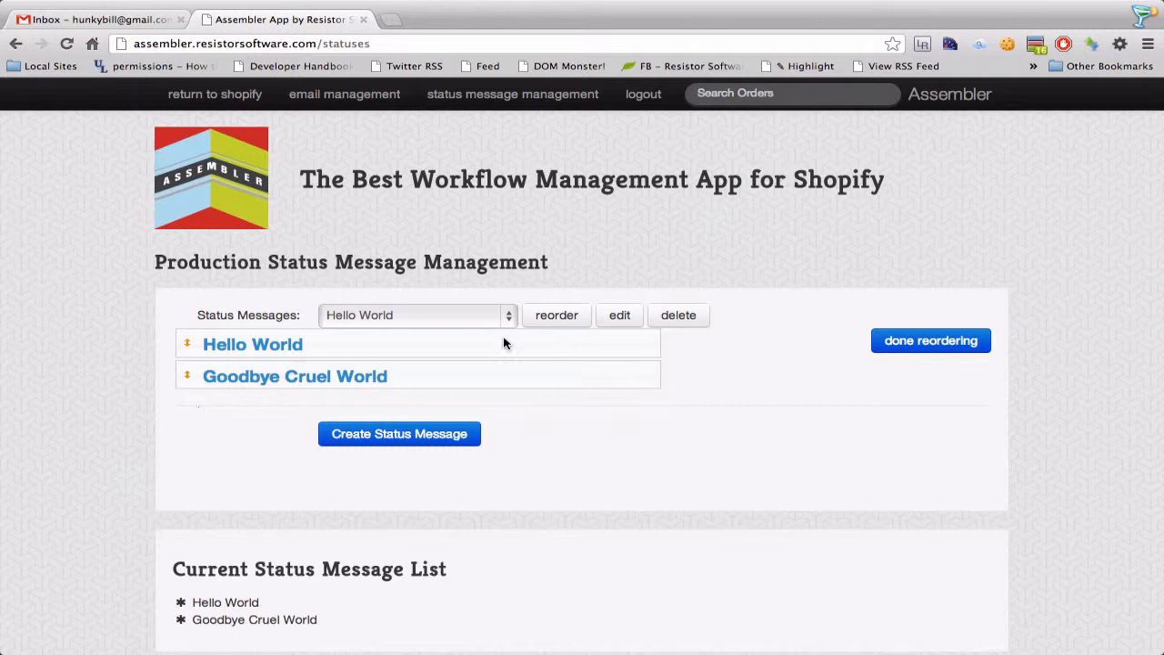
click(925, 341)
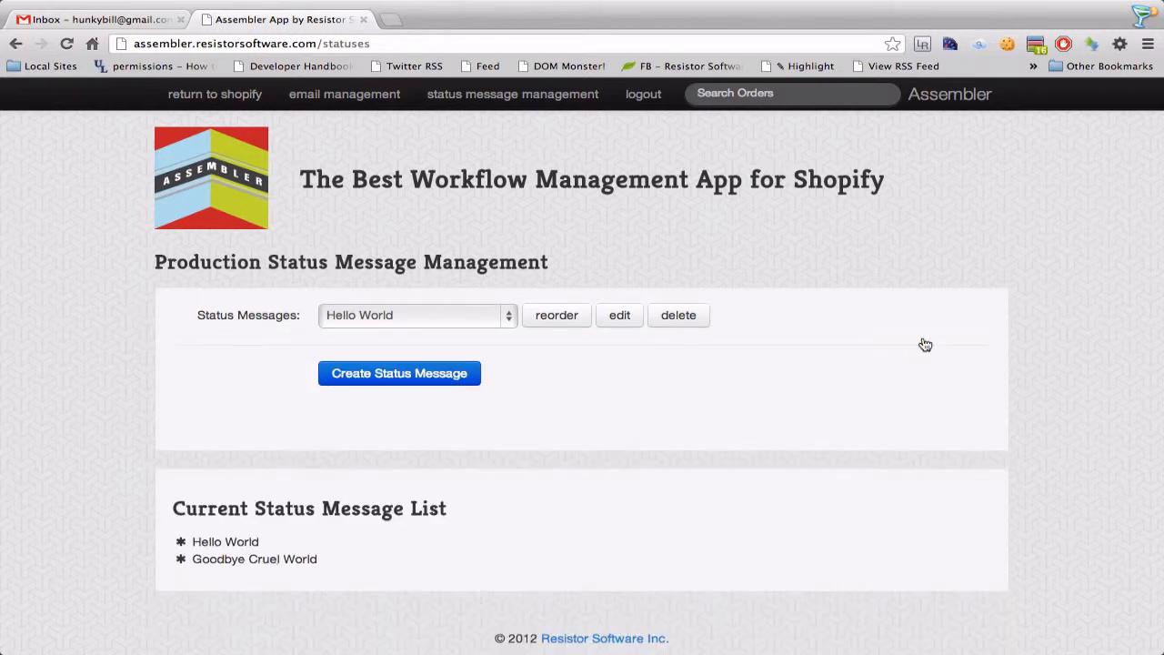
Create the 'go hunting' status message and drag it up to second place.
click(399, 373)
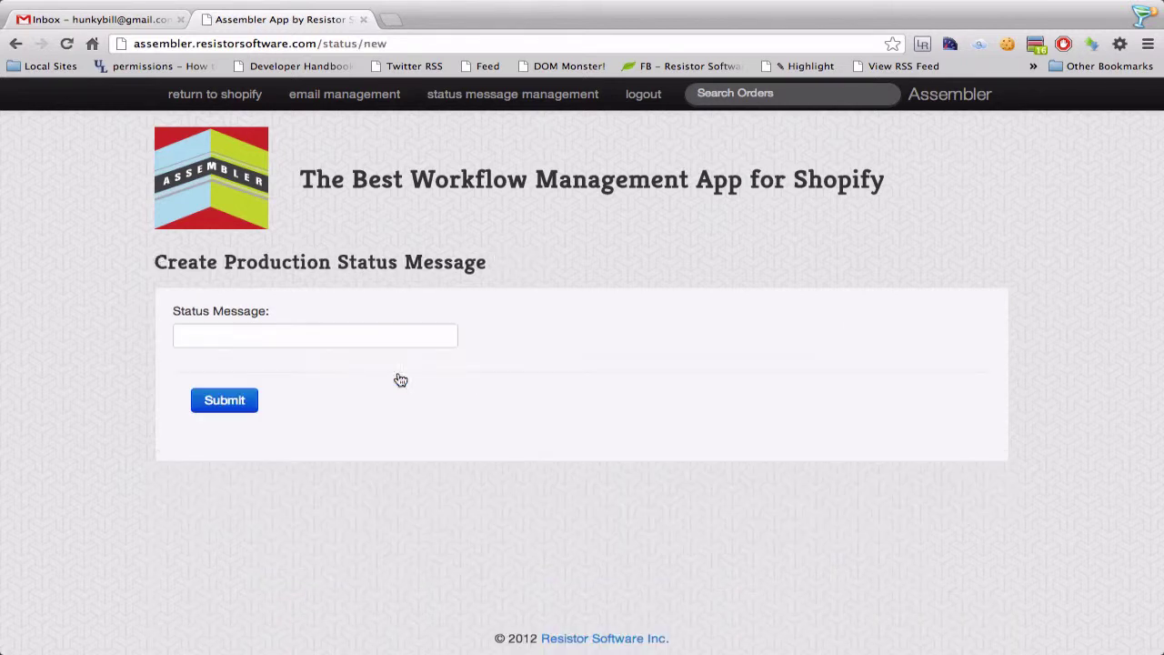
click(311, 332)
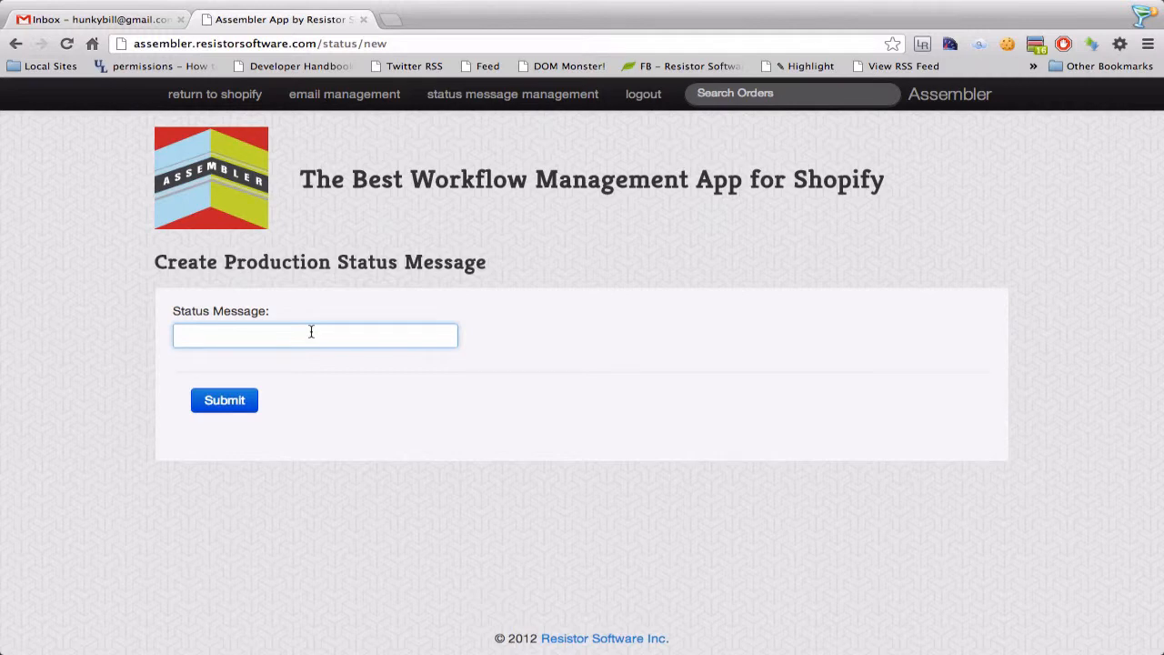
text(go hunting)
click(225, 400)
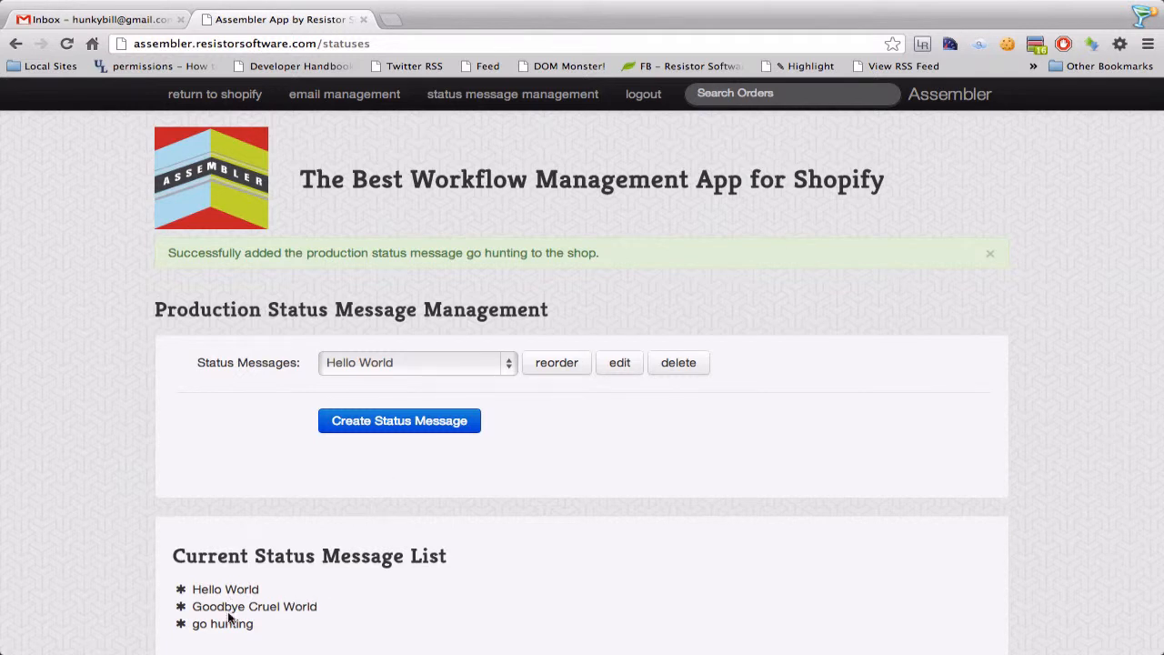
click(556, 362)
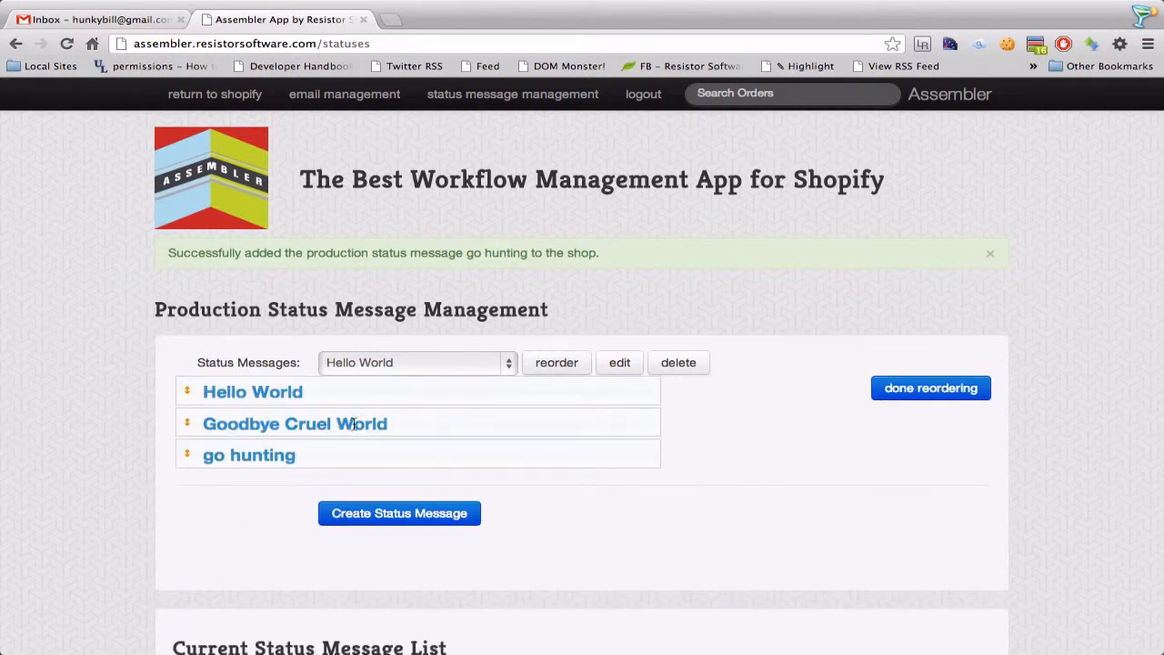
drag(262, 454, 261, 414)
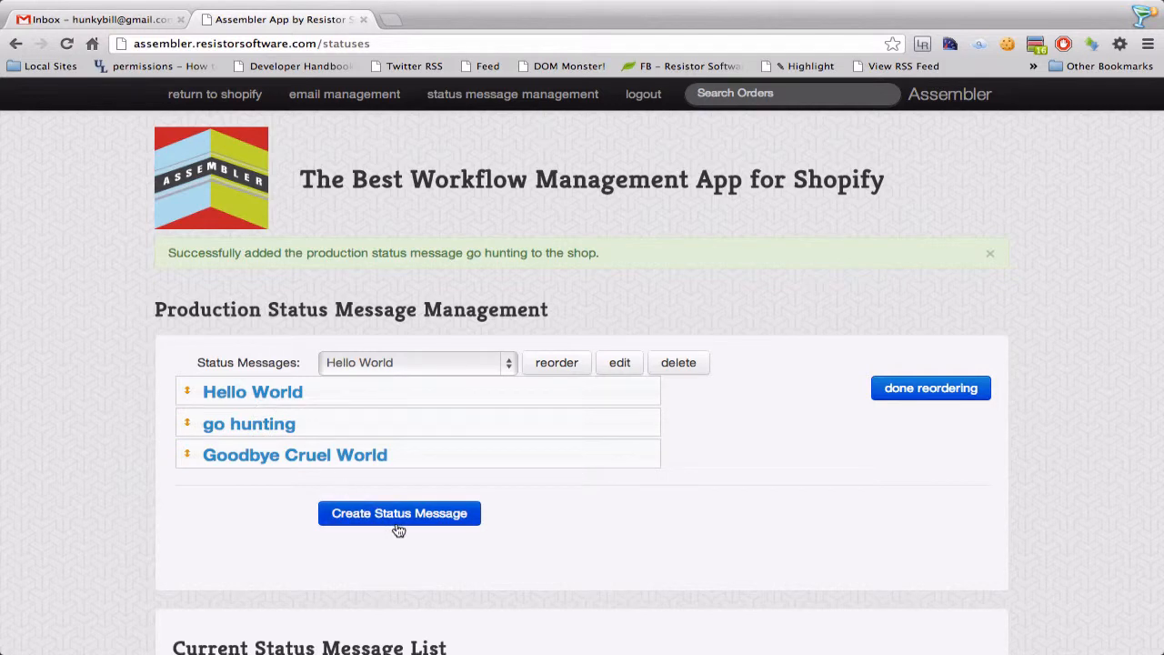
Return to Shopify admin, open order #1018, and follow its Assembler Status link.
click(260, 89)
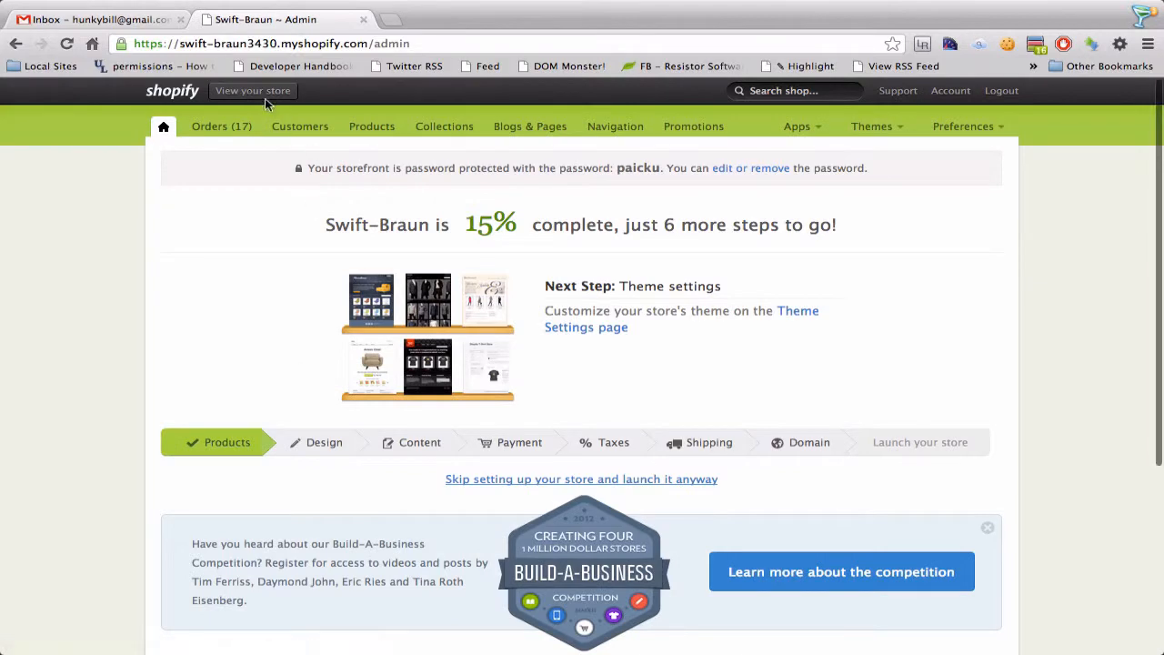
click(221, 126)
scroll(232, 375, down, 5)
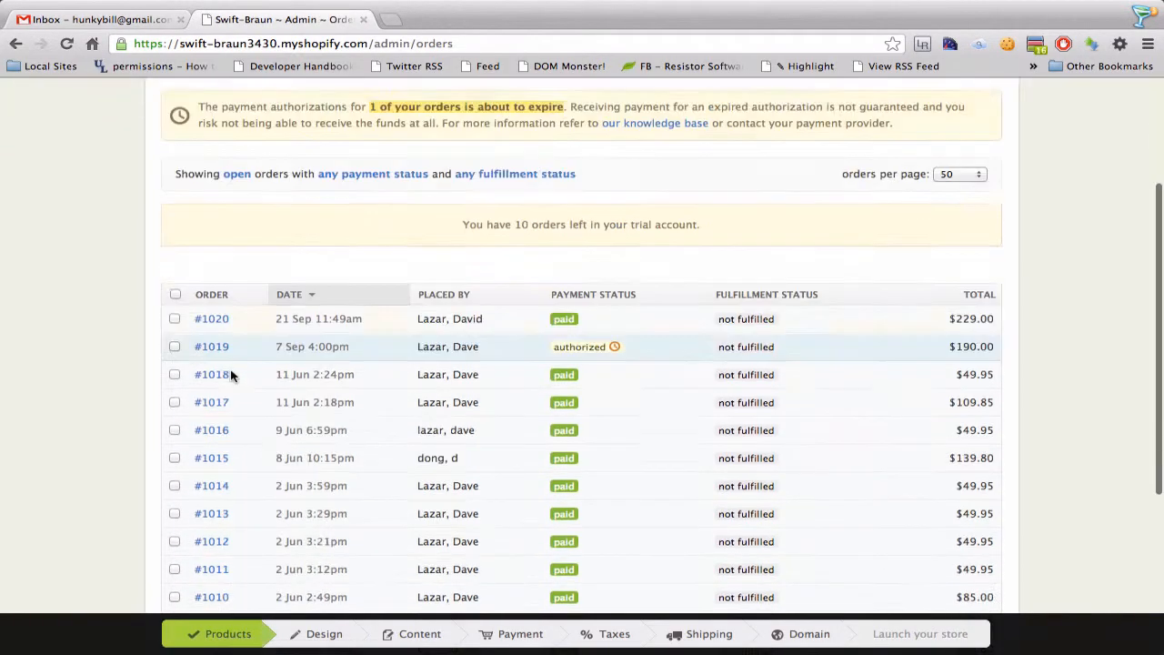
scroll(232, 375, down, 2)
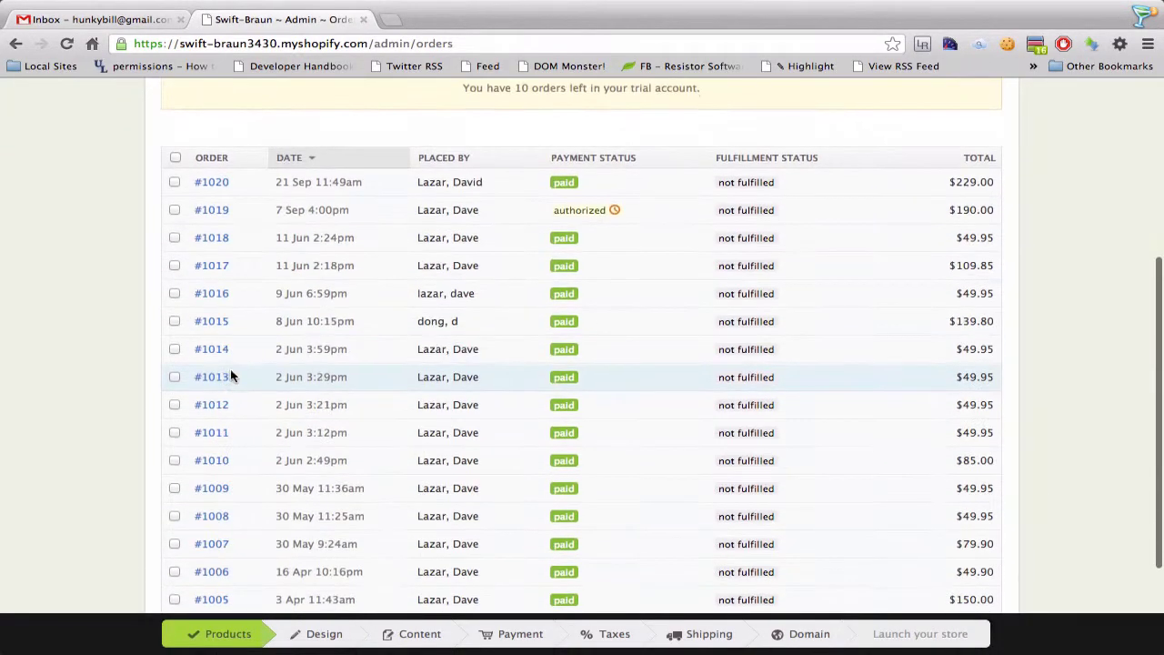
click(207, 243)
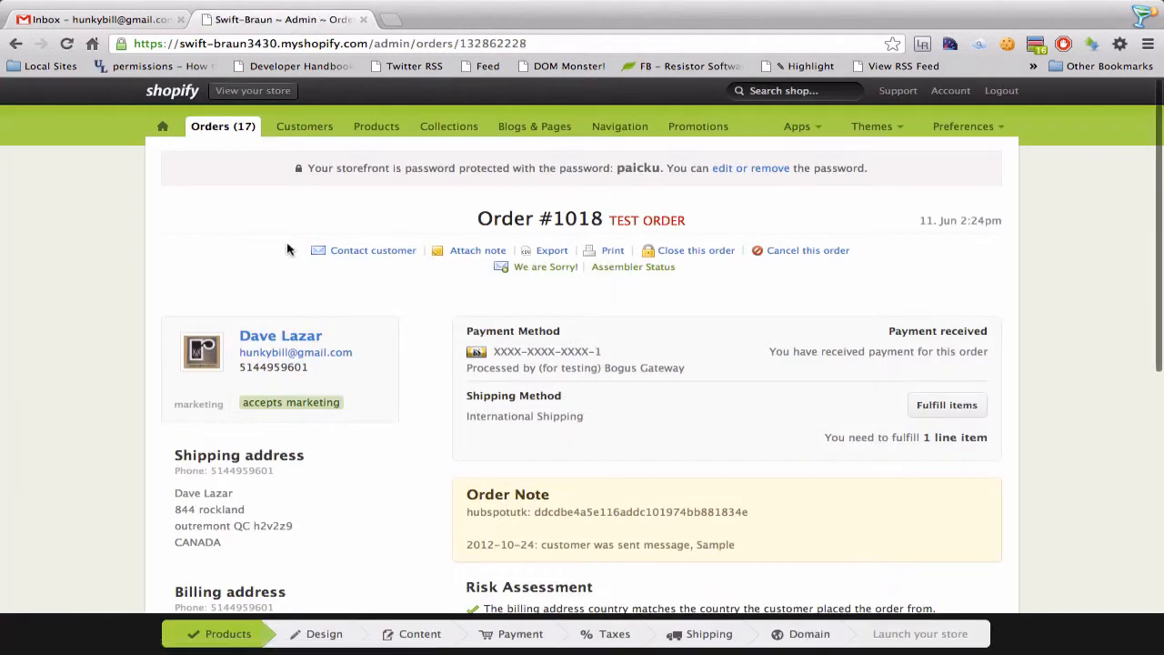
click(633, 267)
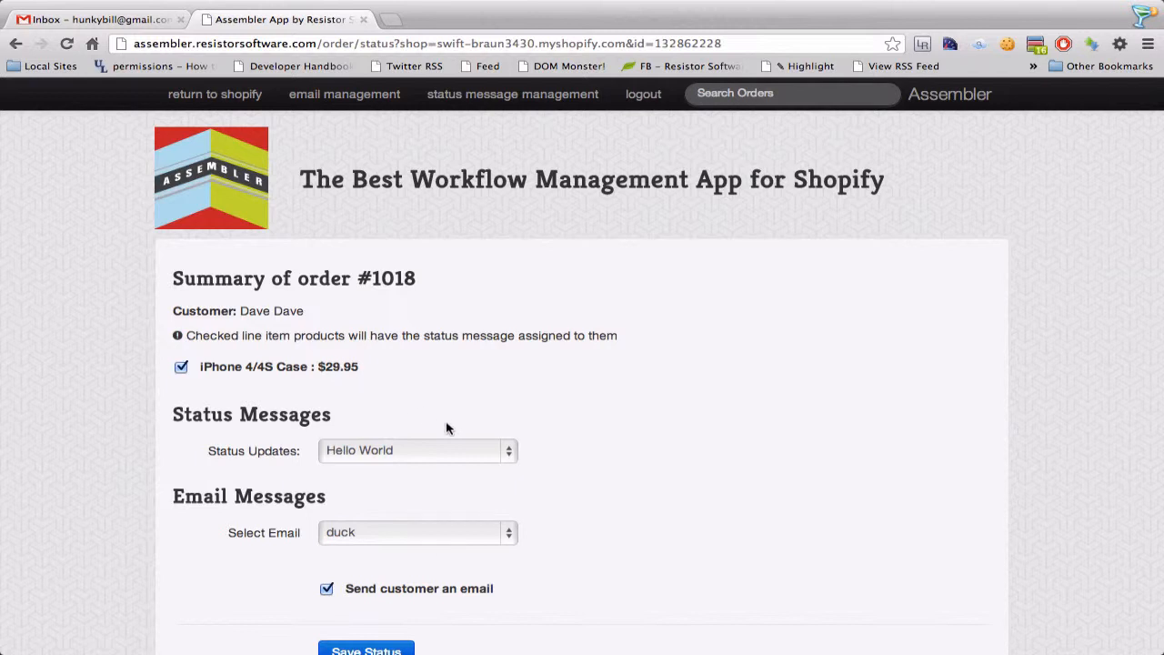
Choose 'go hunting' as the status and save it, sending the customer the duck email.
click(460, 450)
click(454, 463)
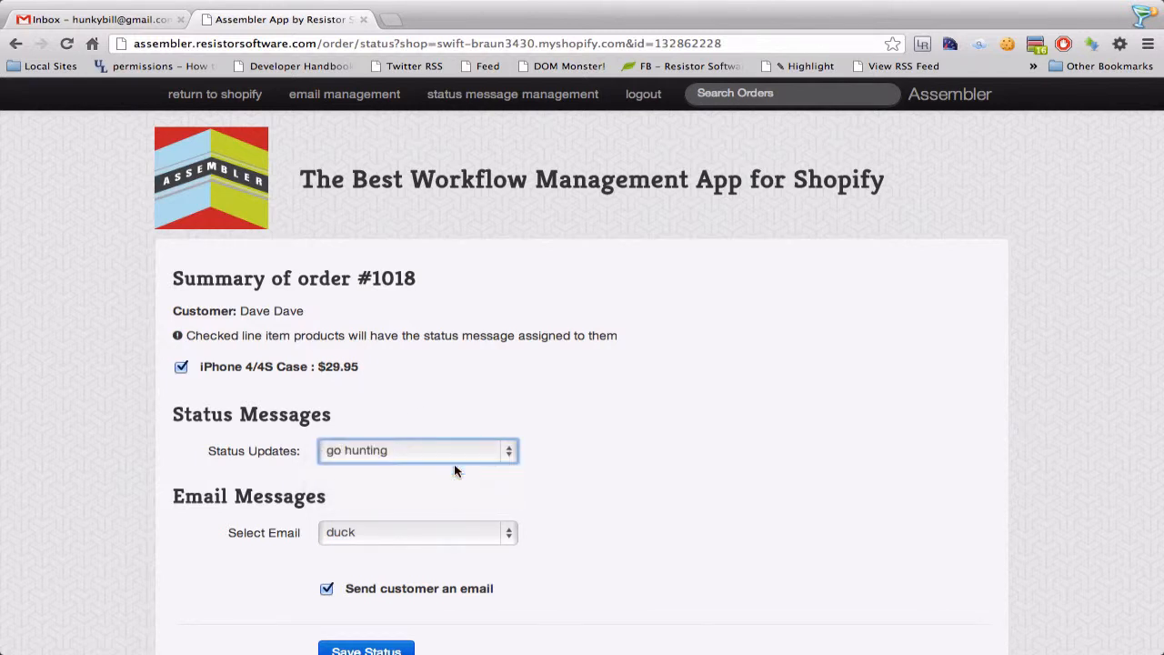
scroll(619, 472, down, 5)
scroll(619, 472, down, 5)
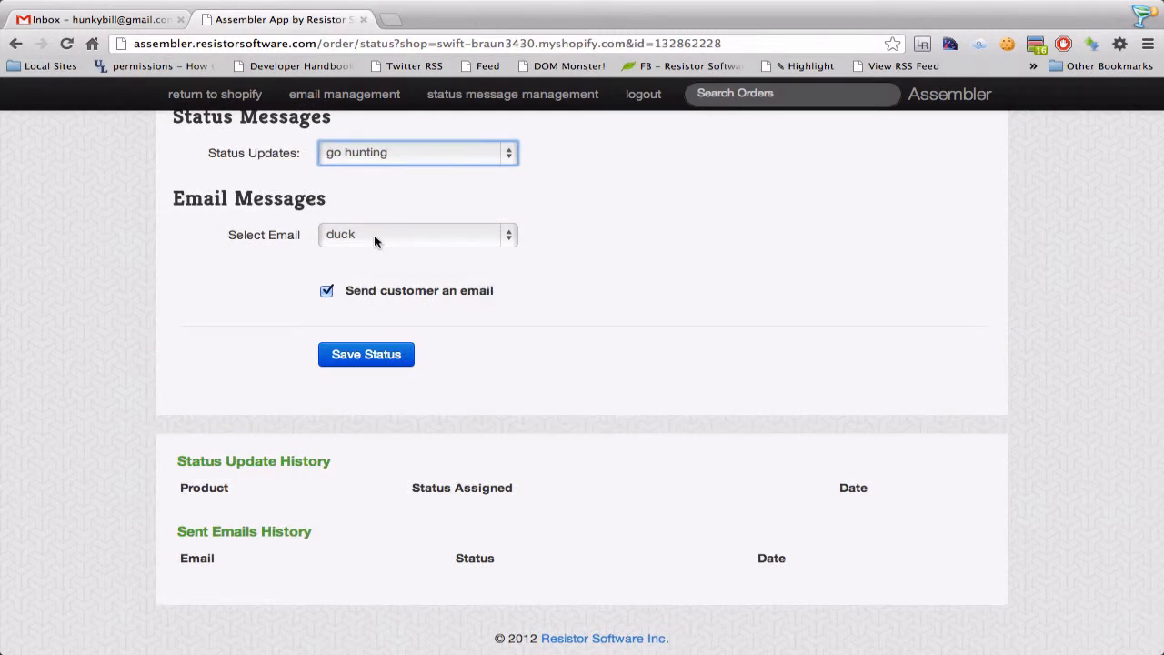
click(366, 354)
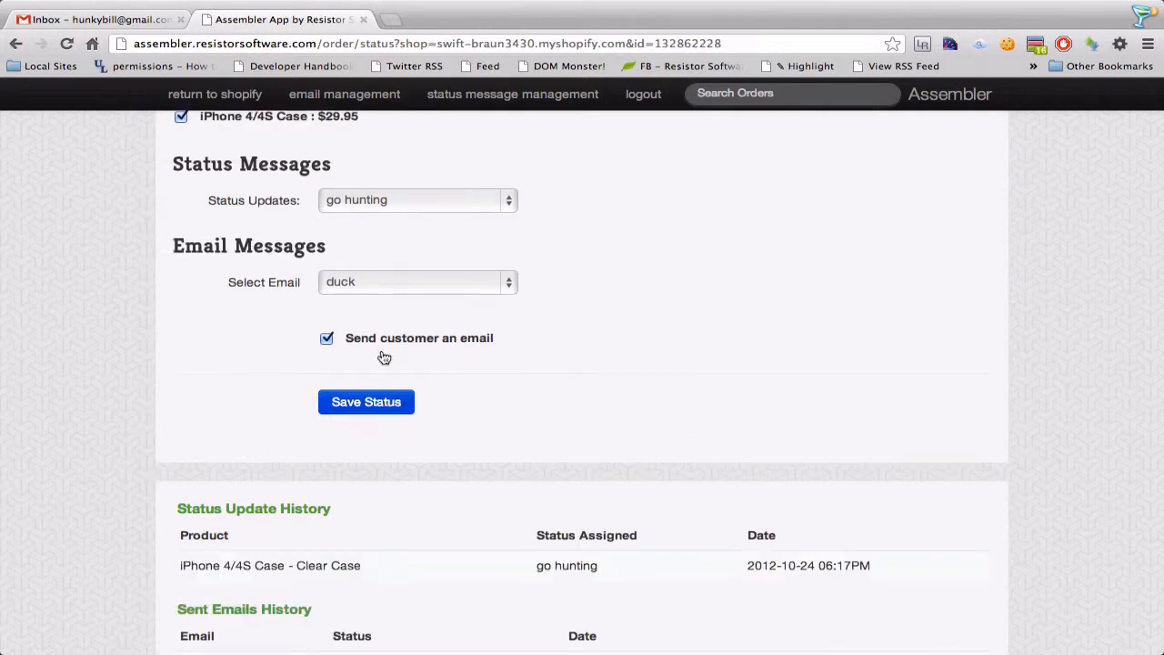
scroll(384, 357, down, 3)
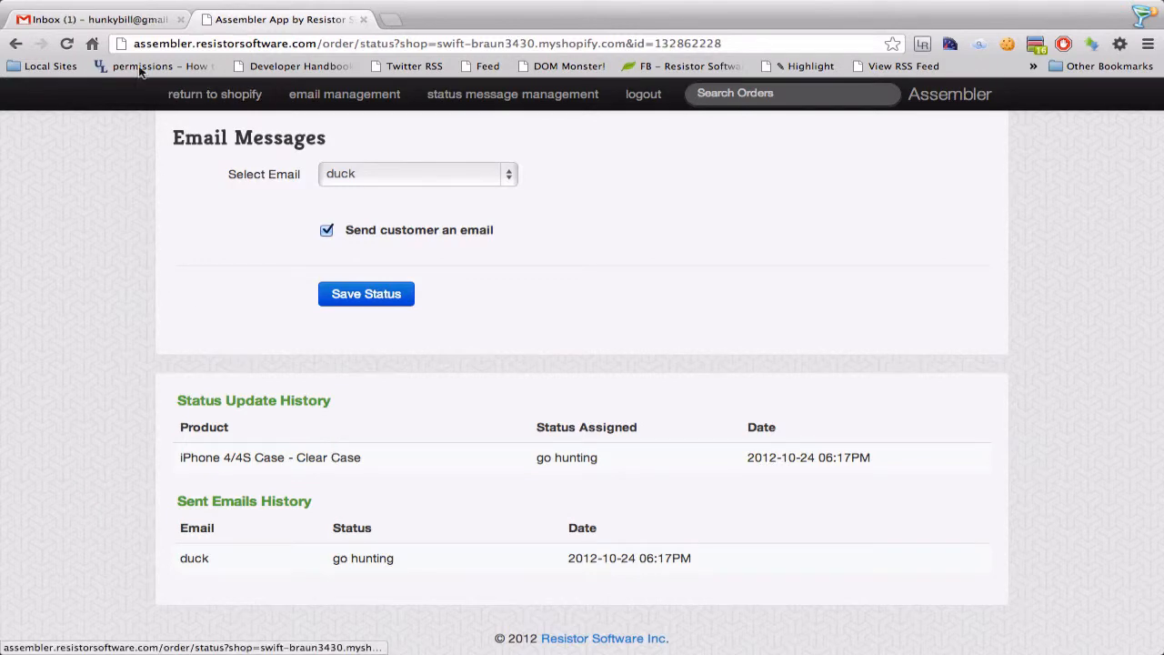
Switch to the Gmail inbox to see the unread 'quack 1018' email from duck.
click(109, 21)
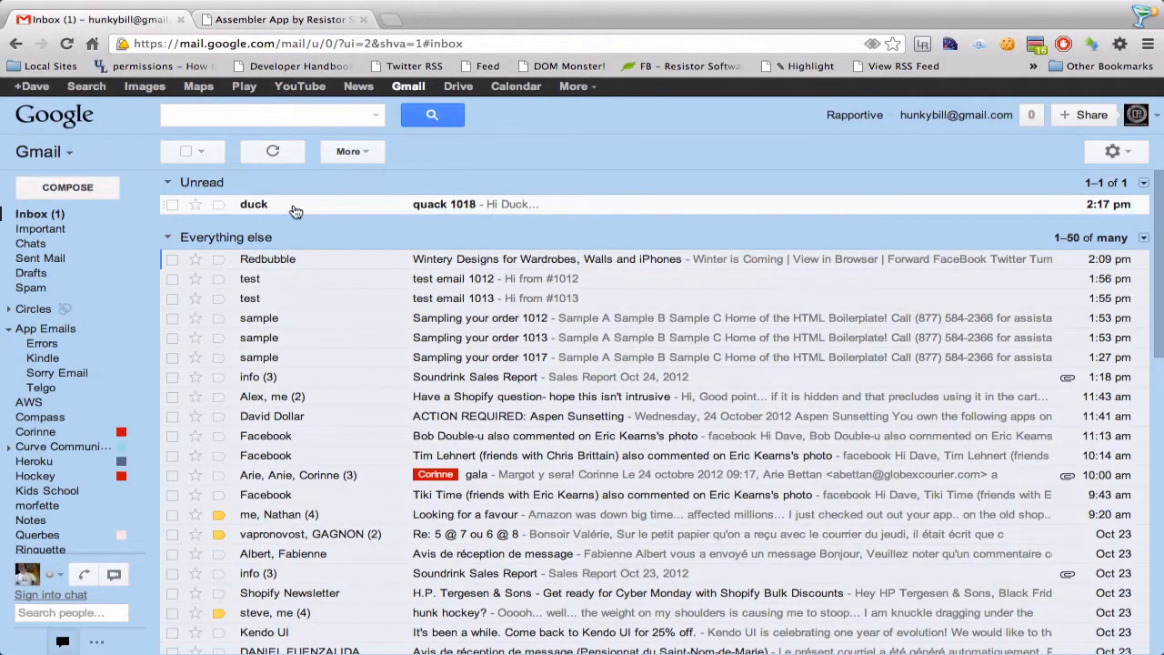